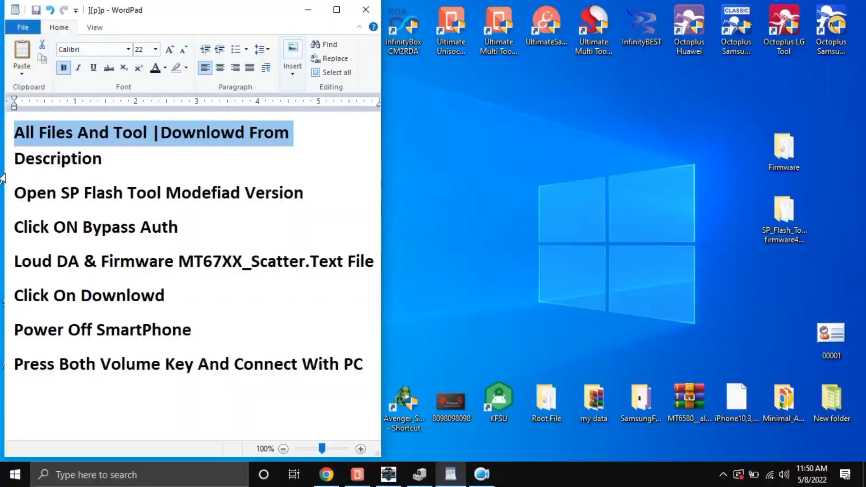
Step: Highlight the "Description" line and the line about opening the modified SP Flash Tool in the WordPad notes
{"action": "left_click", "coordinate": [14, 164]}
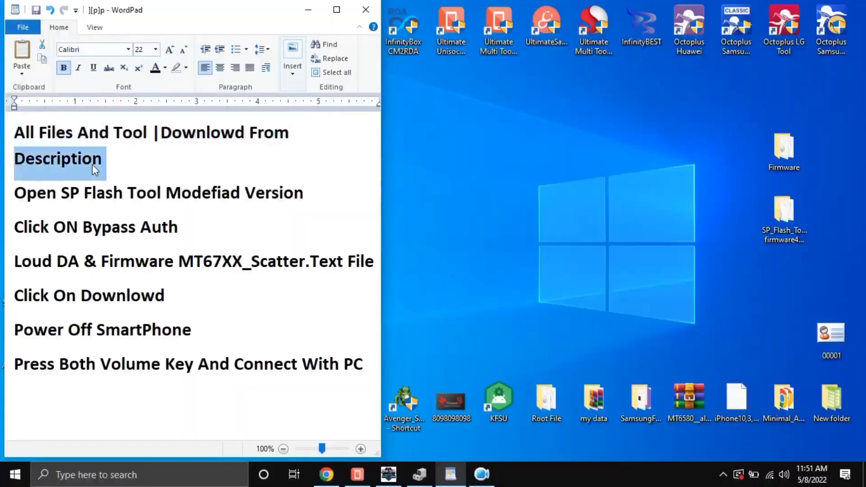
{"action": "left_click", "coordinate": [16, 203]}
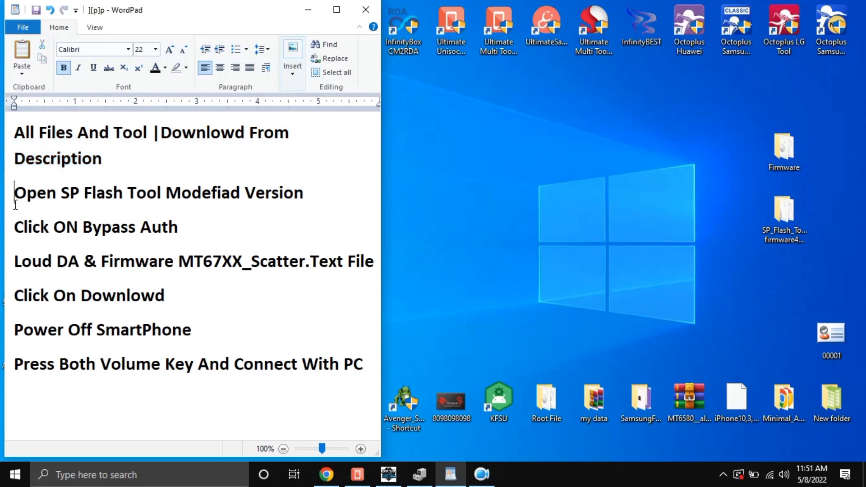
{"action": "triple_click", "coordinate": [16, 203]}
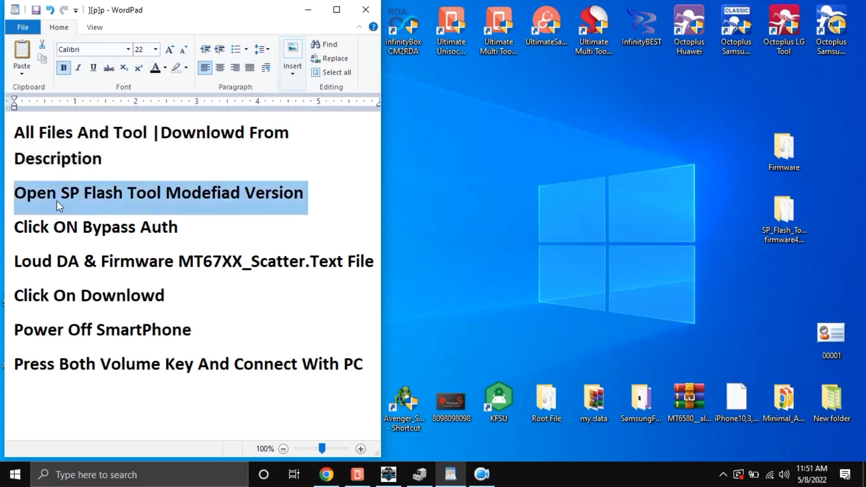
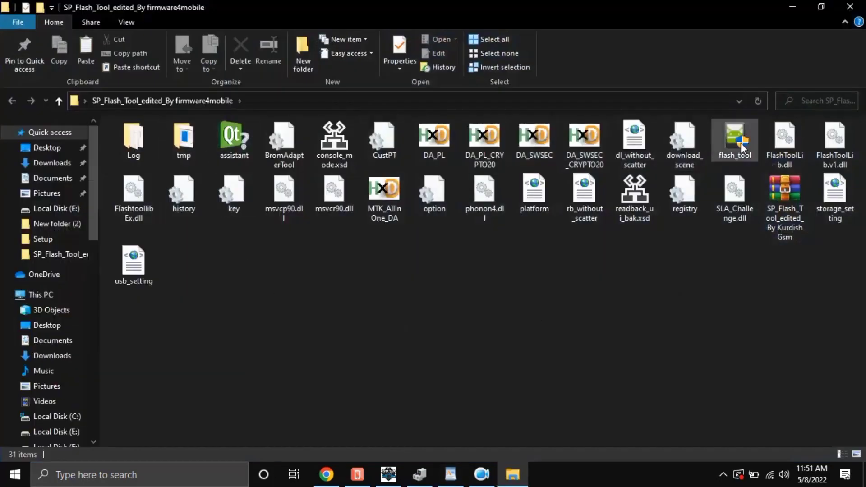
Step: Launch flash_tool from the SP_Flash_Tool_edited_By firmware4mobile folder and clear away the web page, startup message and folder window
{"action": "left_click", "coordinate": [743, 147]}
{"action": "double_click", "coordinate": [742, 147]}
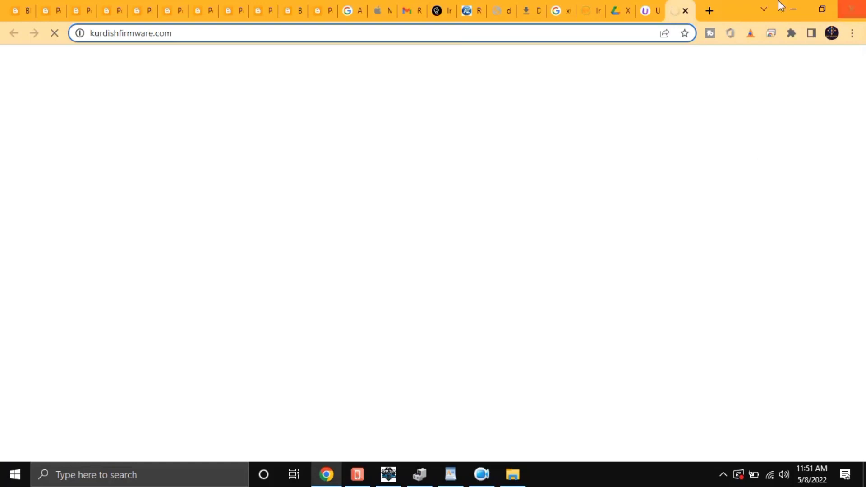
{"action": "left_click", "coordinate": [685, 11]}
{"action": "left_click", "coordinate": [793, 9]}
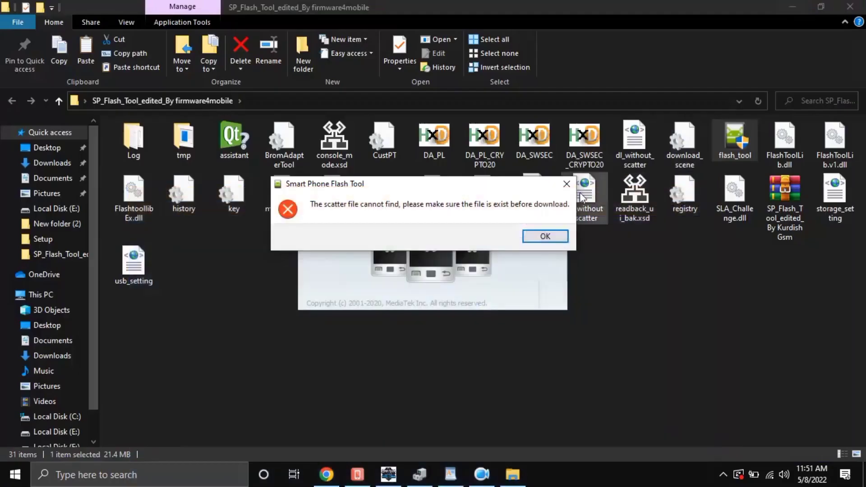
{"action": "left_click", "coordinate": [547, 239]}
{"action": "left_click", "coordinate": [852, 6]}
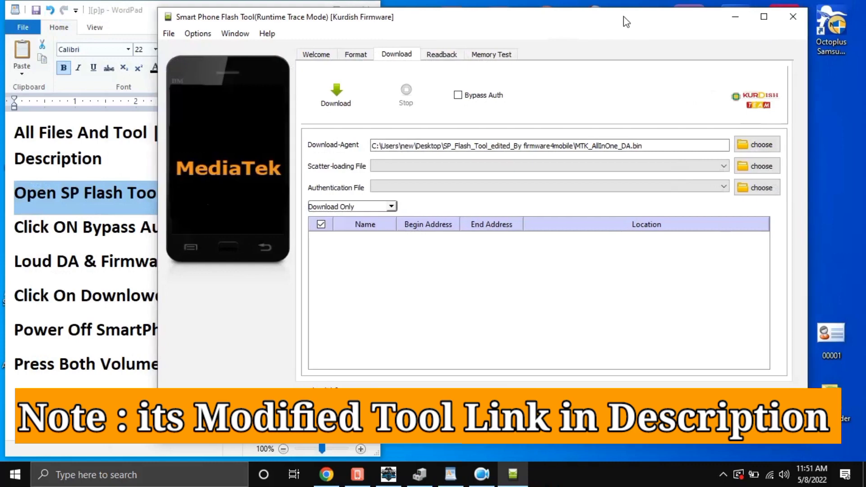
Step: Move the flash tool window aside, highlight the Bypass Auth instruction in the notes, and enable Bypass Auth in the tool
{"action": "left_click_drag", "start_coordinate": [624, 16], "coordinate": [672, 13]}
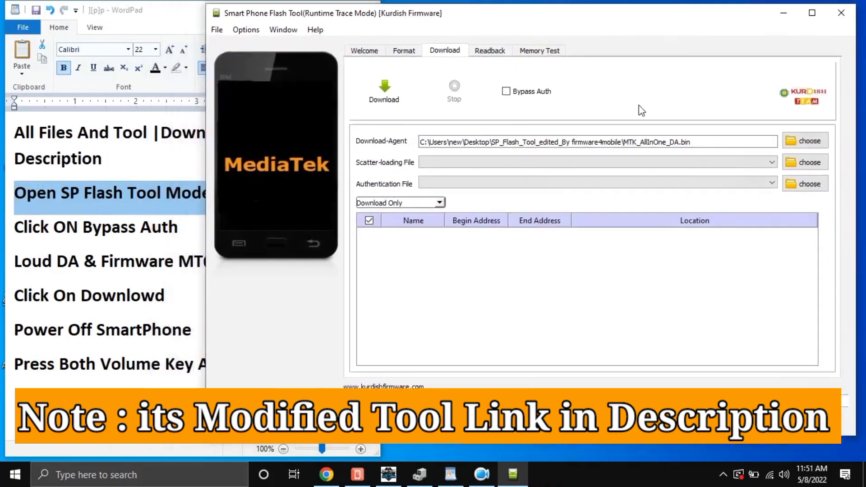
{"action": "left_click", "coordinate": [99, 219]}
{"action": "left_click", "coordinate": [14, 232]}
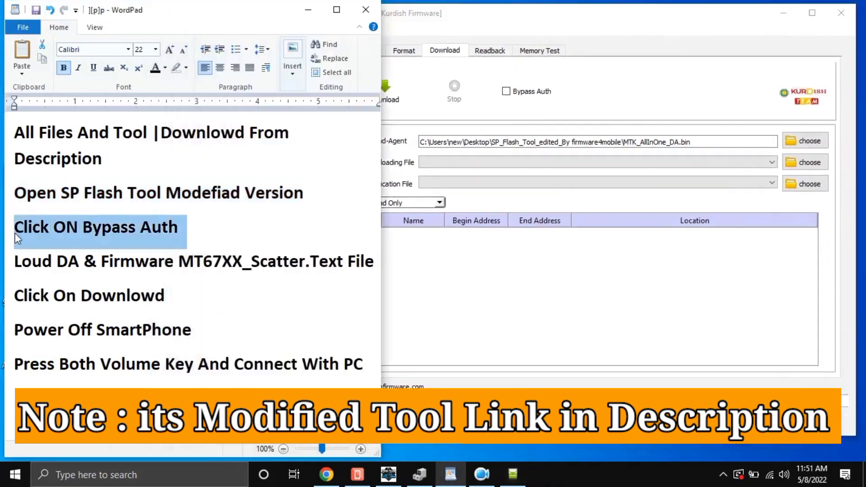
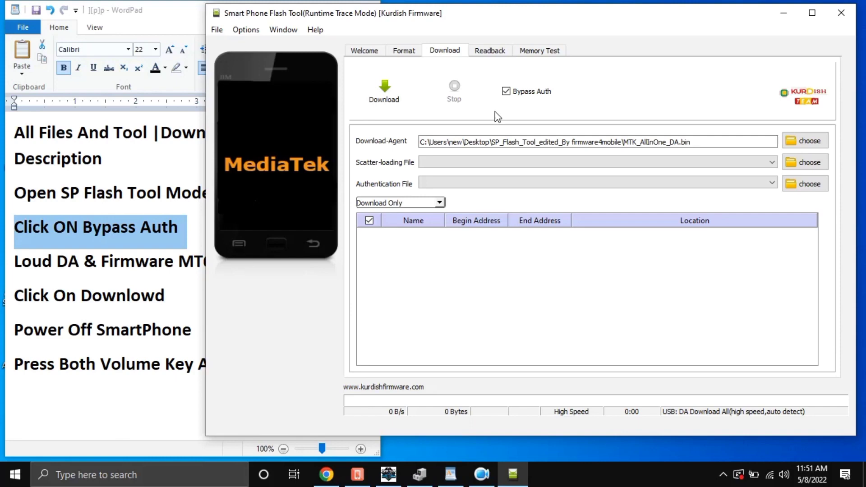
Step: Highlight the notes line about loading the DA and scatter file, and load MTK_AllInOne_DA as the Download-Agent
{"action": "left_click", "coordinate": [82, 260]}
{"action": "left_click", "coordinate": [6, 265]}
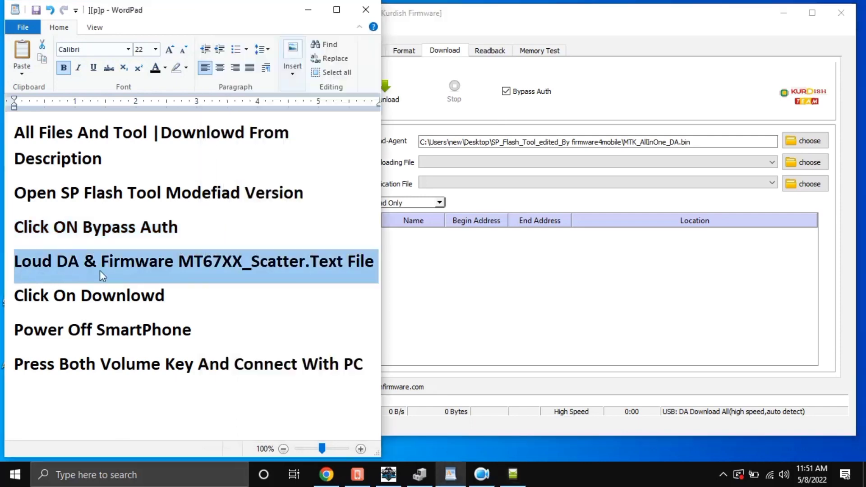
{"action": "left_click", "coordinate": [708, 79]}
{"action": "left_click", "coordinate": [803, 147]}
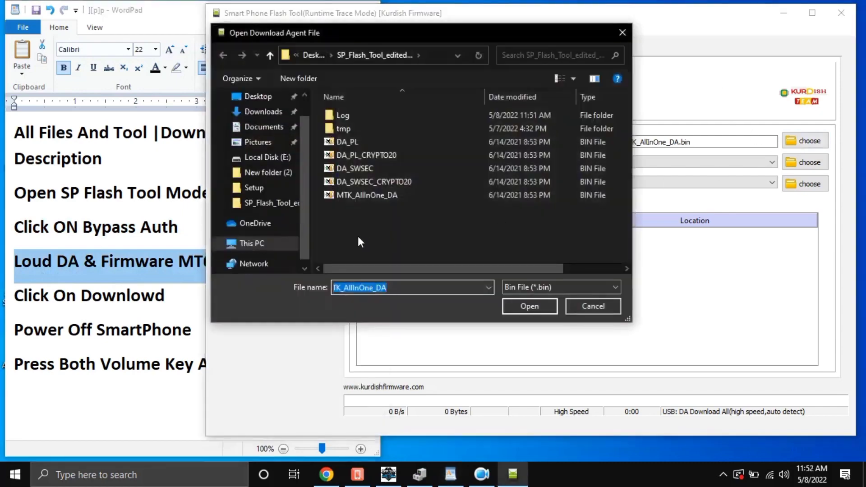
{"action": "left_click", "coordinate": [364, 195]}
{"action": "double_click", "coordinate": [353, 195]}
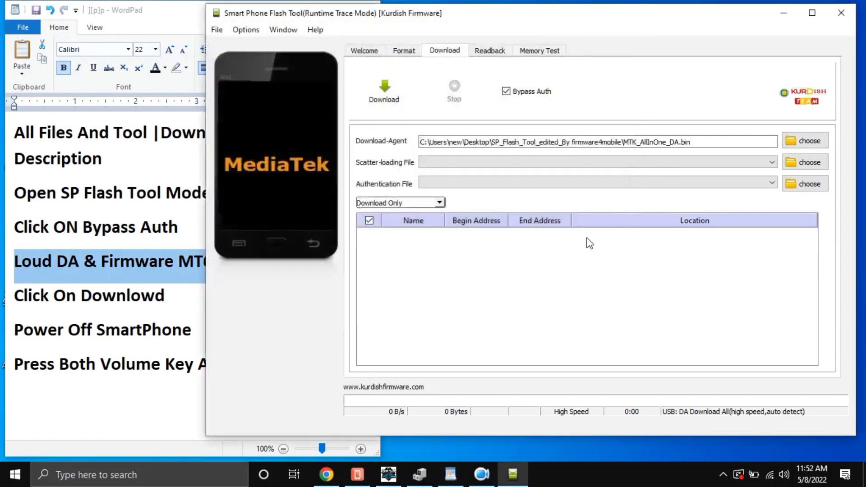
Step: Load the MT6768_Android_scatter text file from the desktop's Firmware folder as the scatter-loading file
{"action": "left_click", "coordinate": [802, 162]}
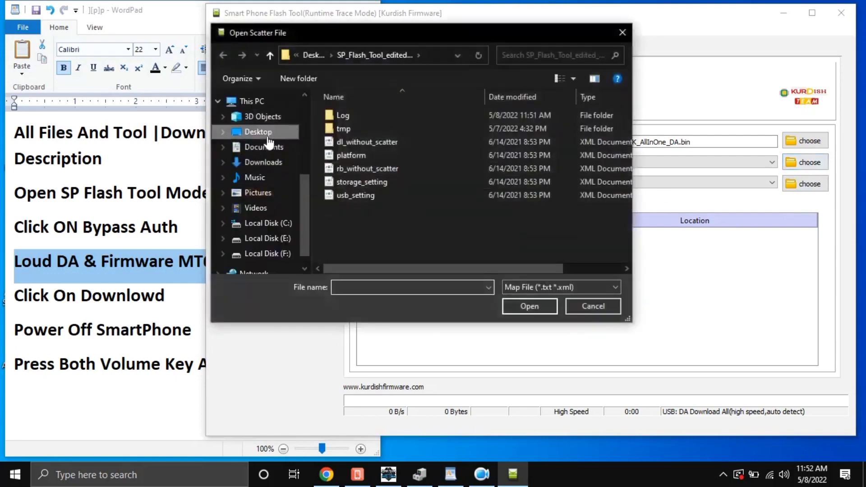
{"action": "left_click", "coordinate": [270, 133]}
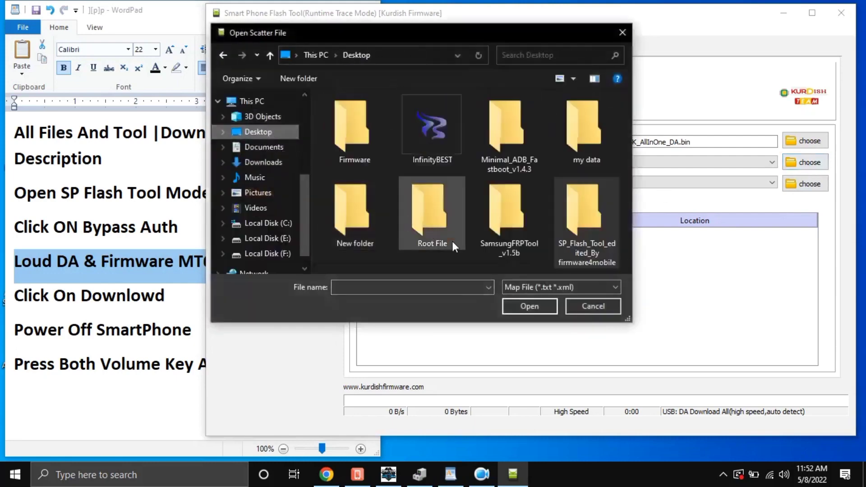
{"action": "double_click", "coordinate": [352, 159]}
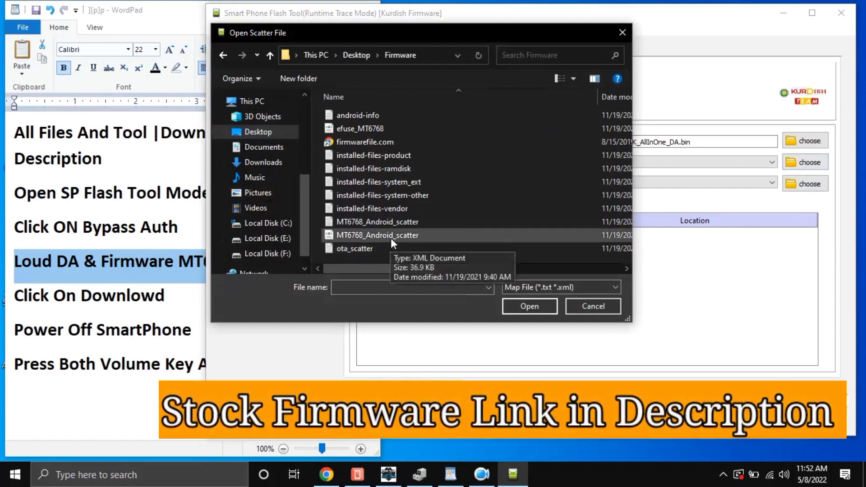
{"action": "left_click", "coordinate": [372, 226]}
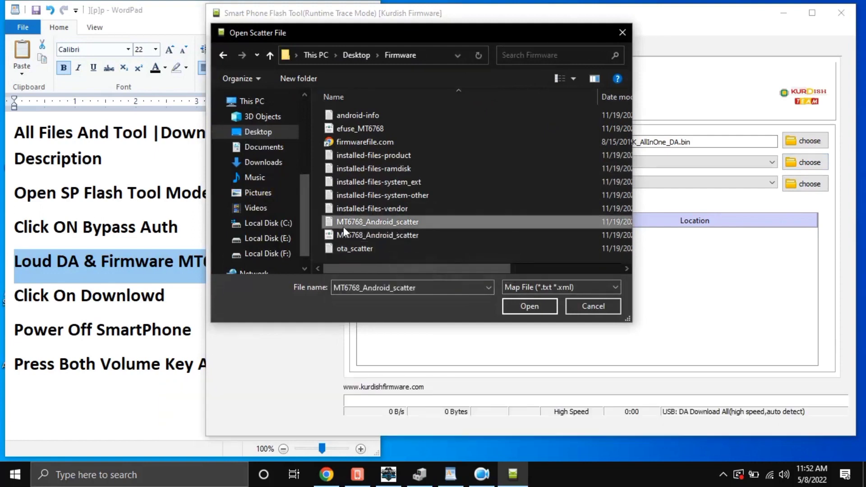
{"action": "double_click", "coordinate": [359, 222]}
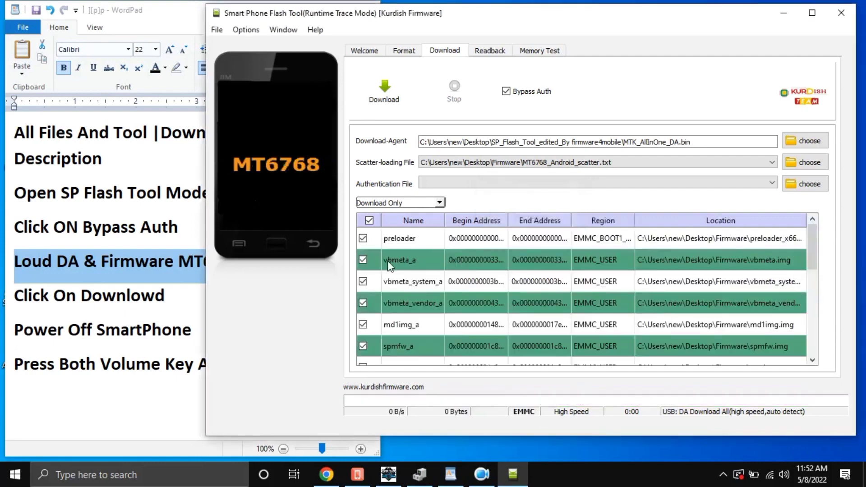
Step: Exclude the preloader and tranfs partitions from the download list
{"action": "left_click", "coordinate": [363, 239]}
{"action": "left_click", "coordinate": [813, 361]}
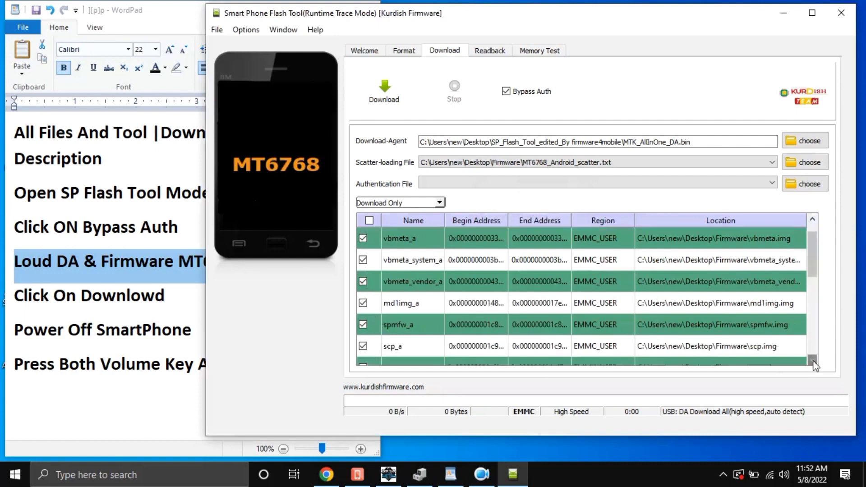
{"action": "left_click", "coordinate": [813, 361]}
{"action": "left_click", "coordinate": [813, 361]}
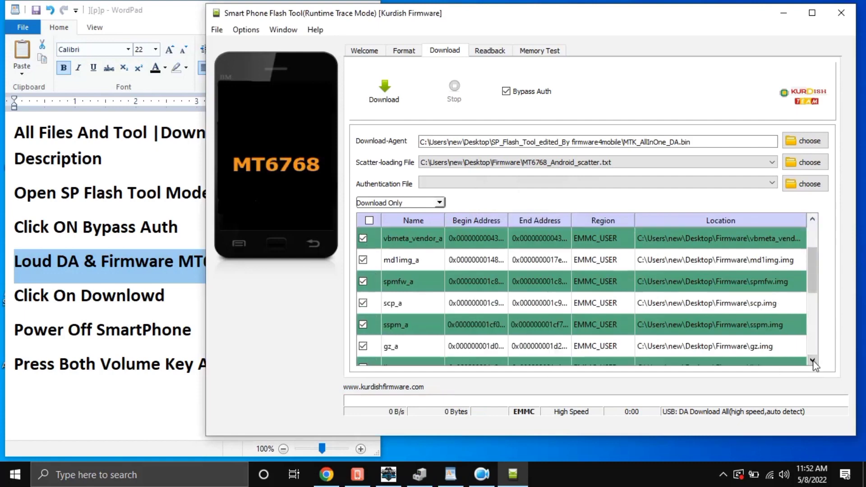
{"action": "left_click", "coordinate": [813, 362]}
{"action": "left_click", "coordinate": [814, 362]}
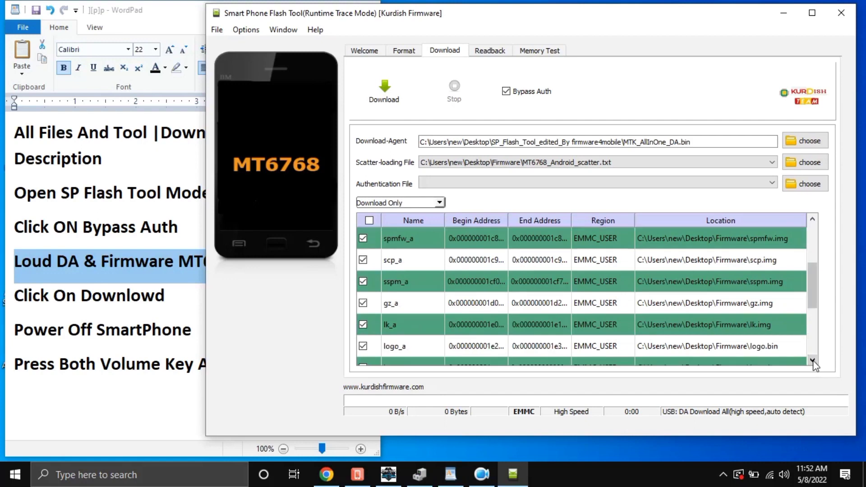
{"action": "left_click", "coordinate": [813, 362]}
{"action": "left_click", "coordinate": [814, 361]}
{"action": "left_click", "coordinate": [813, 361]}
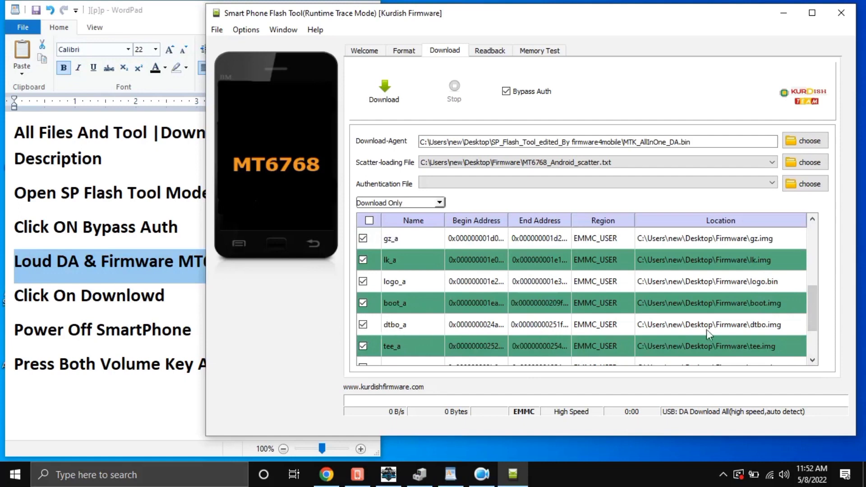
{"action": "left_click", "coordinate": [813, 362]}
{"action": "left_click", "coordinate": [814, 362]}
{"action": "left_click", "coordinate": [813, 362]}
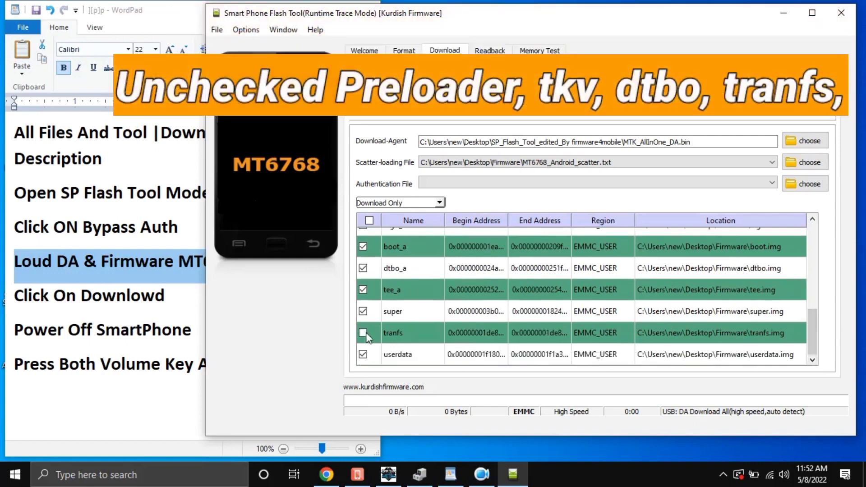
Step: Review the partition list from preloader down to dtbo_a to check which partitions are selected for flashing
{"action": "scroll", "coordinate": [624, 330], "scroll_direction": "up", "scroll_amount": 4}
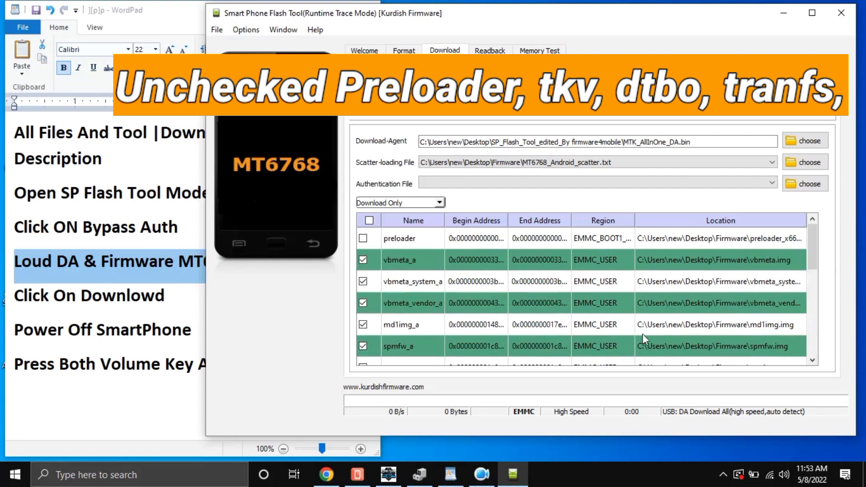
{"action": "left_click", "coordinate": [813, 361]}
{"action": "left_click", "coordinate": [814, 361]}
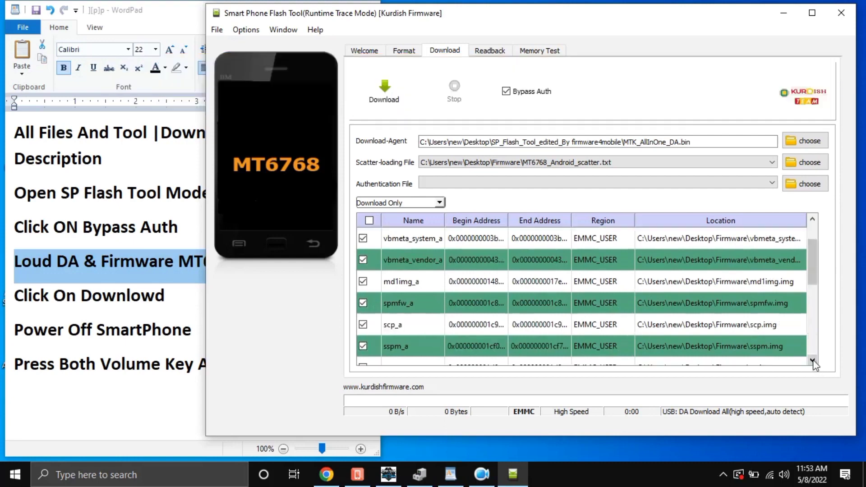
{"action": "left_click", "coordinate": [813, 361]}
{"action": "left_click", "coordinate": [813, 360]}
{"action": "left_click", "coordinate": [813, 360]}
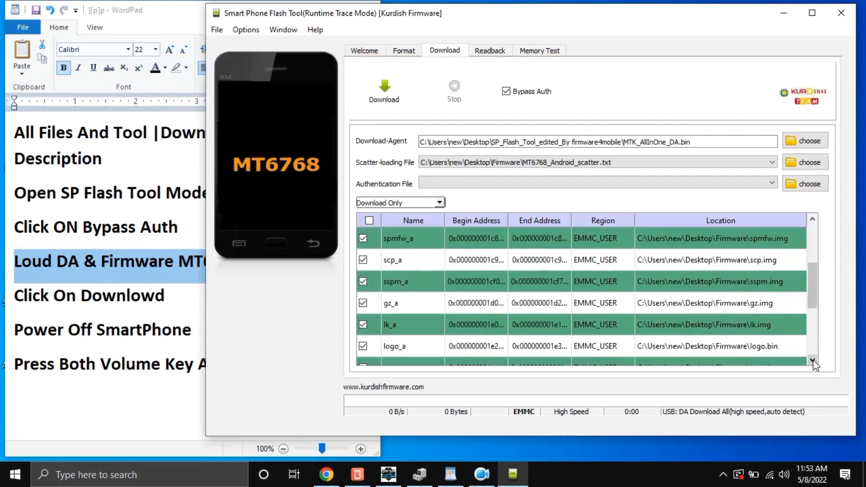
{"action": "left_click", "coordinate": [814, 361]}
{"action": "left_click", "coordinate": [813, 361]}
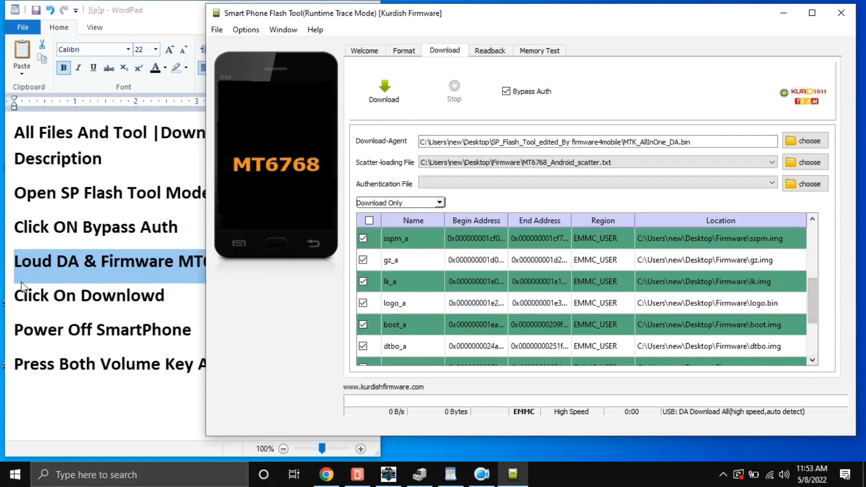
Step: Highlight the download instruction in the notes and start the firmware download in the flash tool
{"action": "left_click", "coordinate": [7, 304]}
{"action": "left_click", "coordinate": [7, 305]}
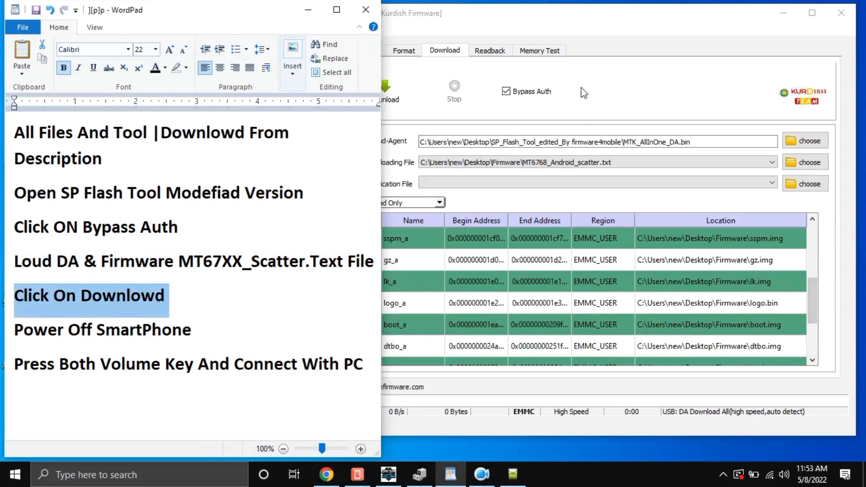
{"action": "left_click", "coordinate": [605, 13]}
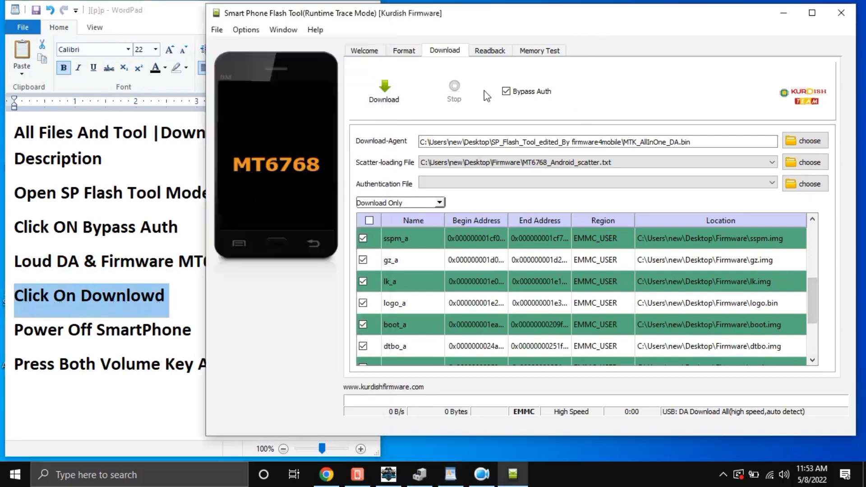
{"action": "left_click", "coordinate": [383, 101]}
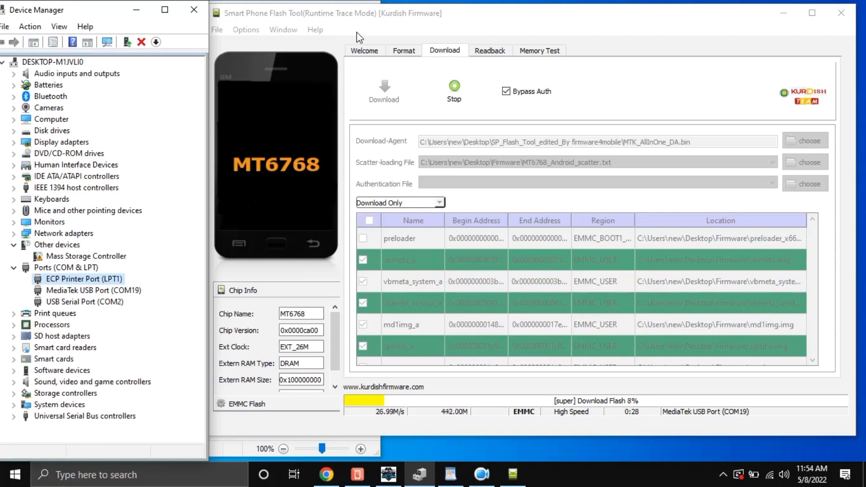
Step: Minimize Device Manager and add the line "Becareful Don,t Disconnect Your Phone During Flashing OS Software" at the end of the WordPad notes
{"action": "left_click", "coordinate": [136, 9]}
{"action": "left_click", "coordinate": [136, 14]}
{"action": "left_click", "coordinate": [279, 361]}
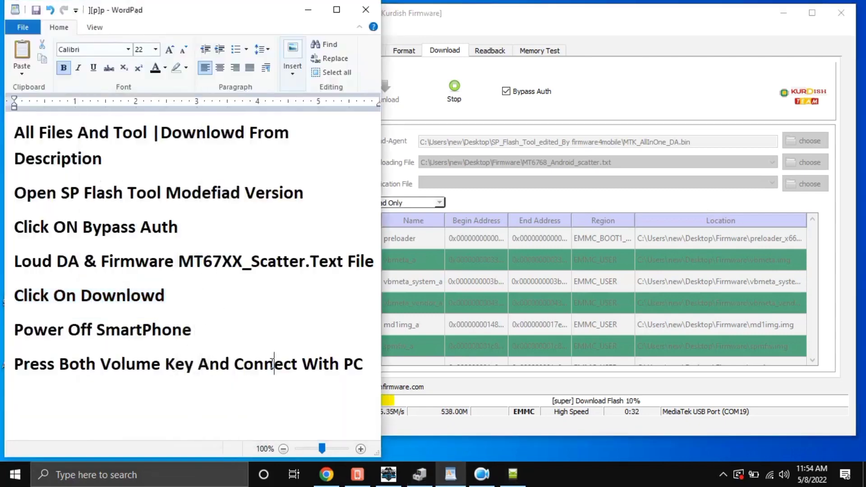
{"action": "left_click", "coordinate": [366, 374]}
{"action": "key", "text": "Return"}
{"action": "type", "text": "Be"}
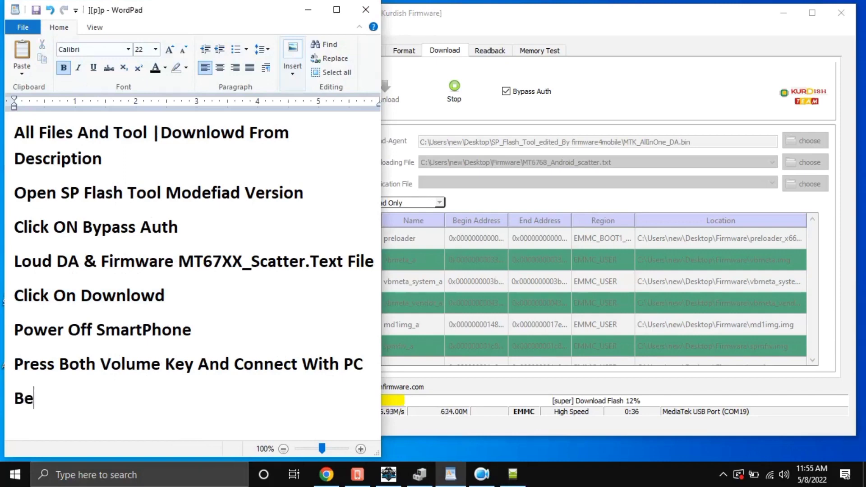
{"action": "type", "text": "carefu"}
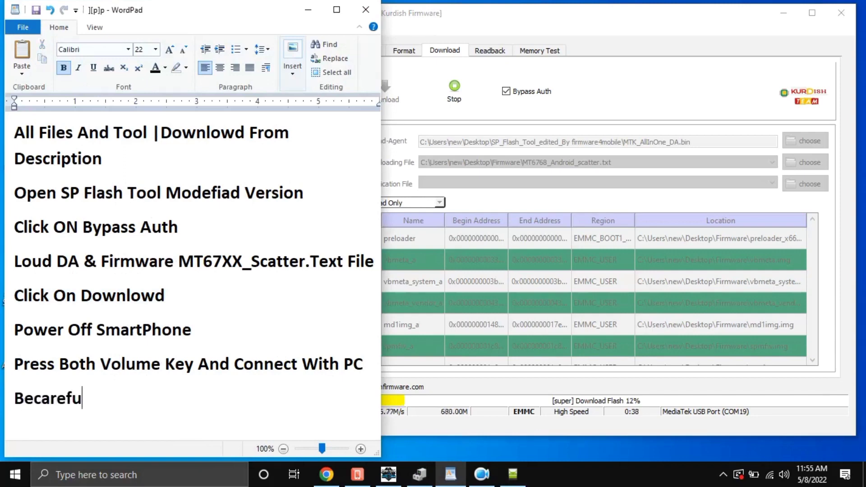
{"action": "type", "text": "l Do"}
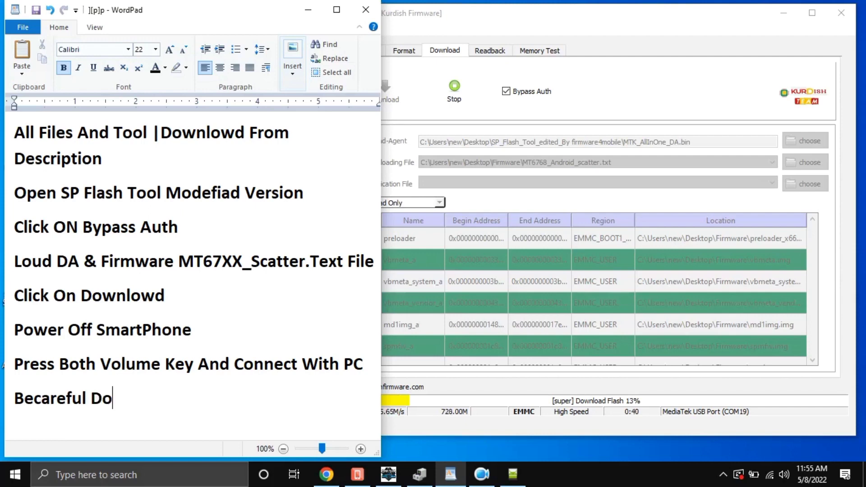
{"action": "type", "text": "n,t Di"}
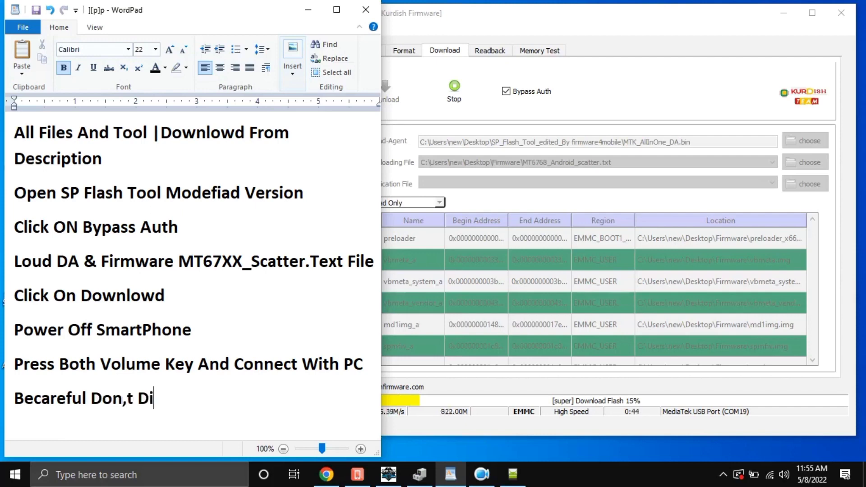
{"action": "type", "text": "sconnect"}
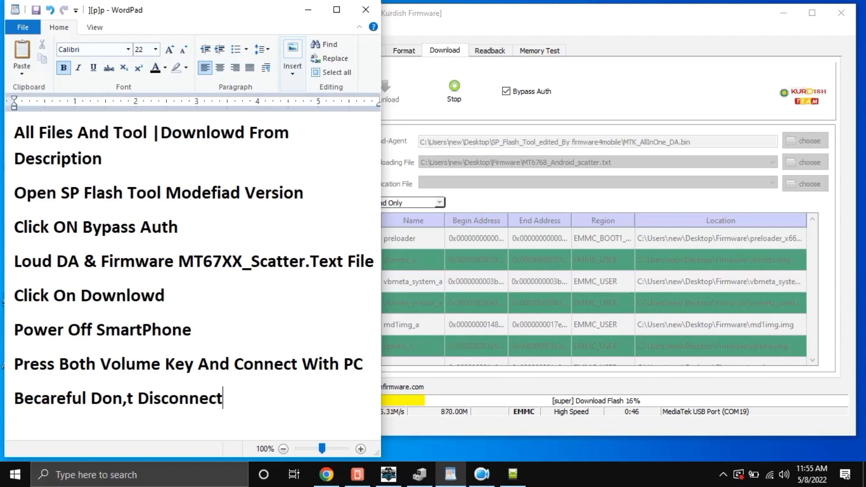
{"action": "type", "text": " You"}
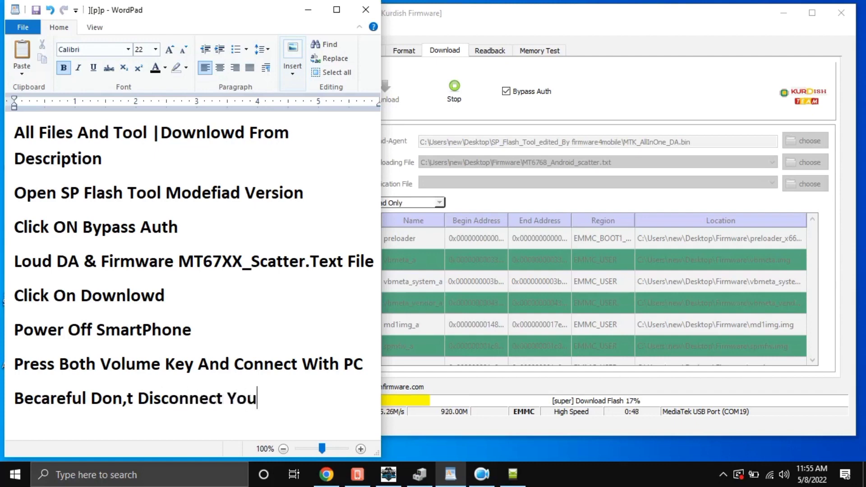
{"action": "type", "text": "r Pho"}
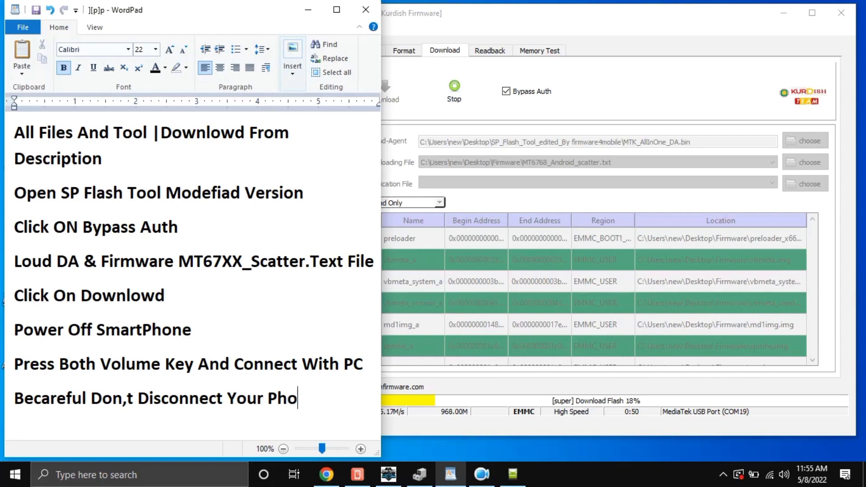
{"action": "type", "text": "ne Du"}
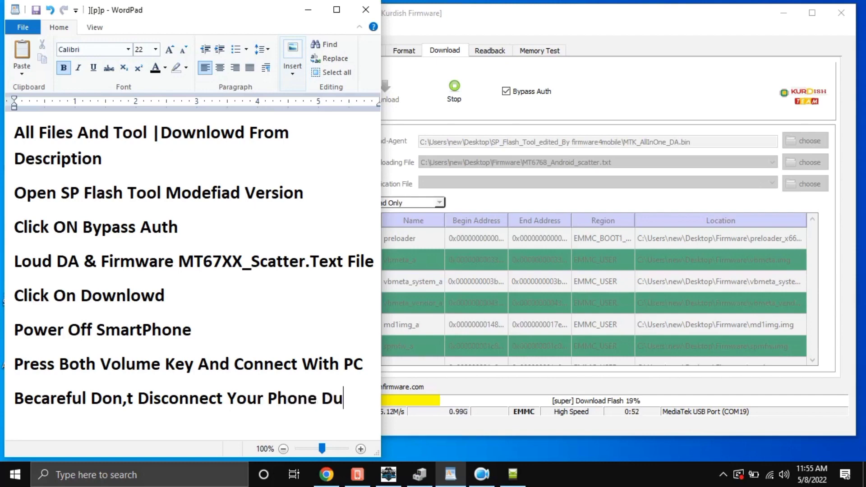
{"action": "type", "text": "ring"}
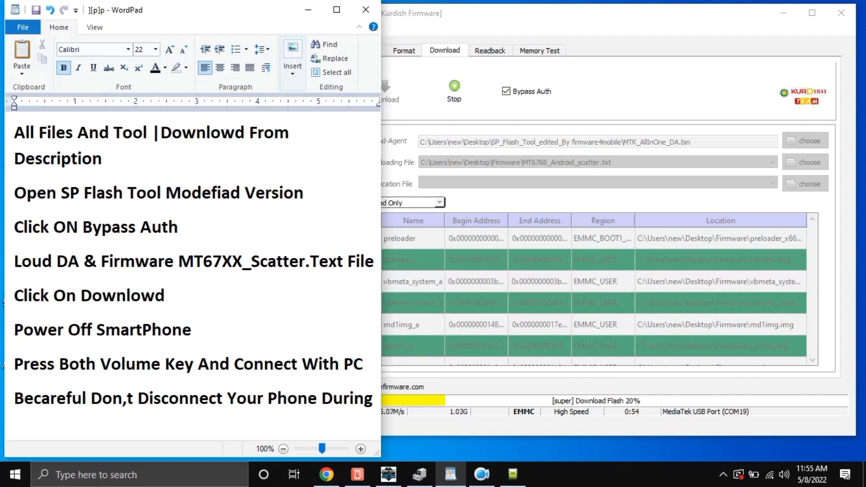
{"action": "type", "text": " Flashin"}
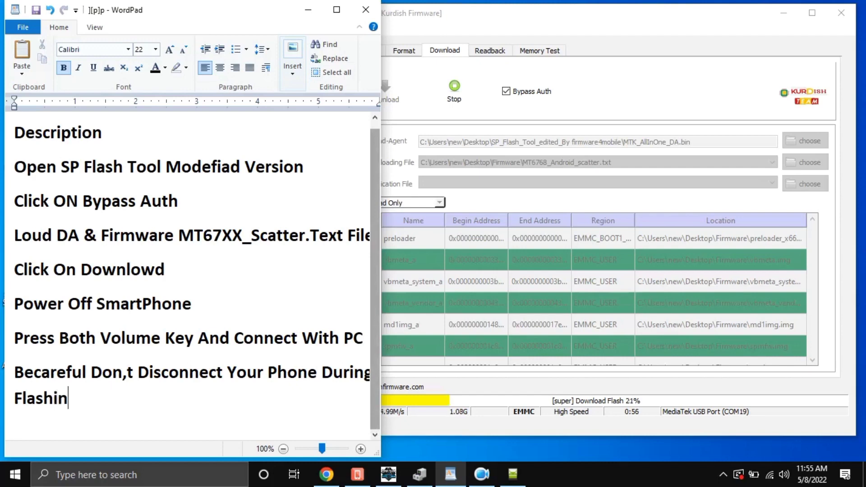
{"action": "type", "text": "g OS Software"}
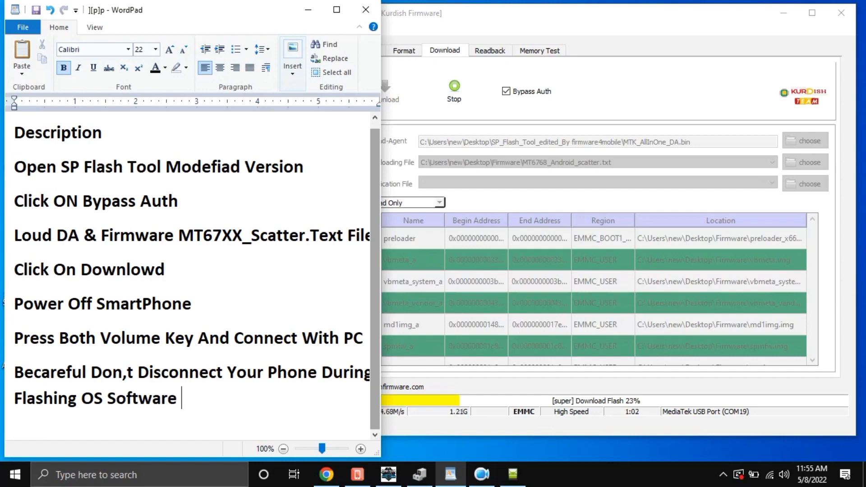
Step: Add a closing paragraph to the notes reading "Thanks For Watching & Plzz Subscribe My Channal"
{"action": "key", "text": "Return"}
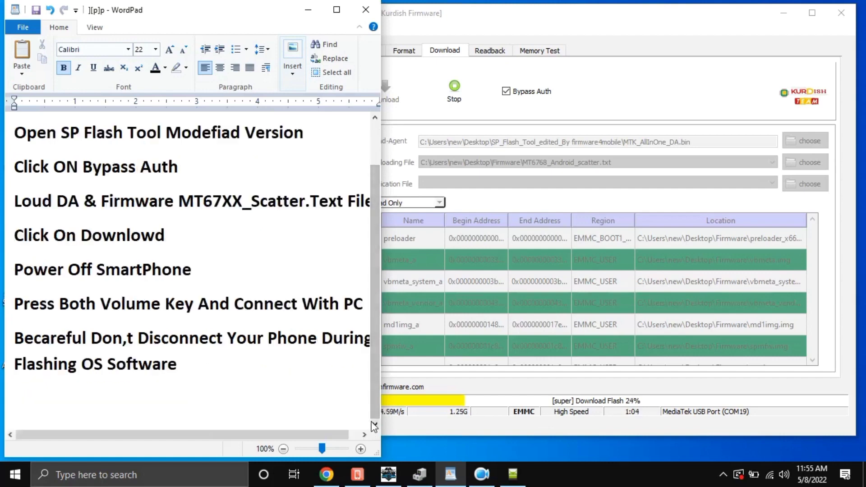
{"action": "type", "text": "Tha"}
{"action": "type", "text": "nks"}
{"action": "key", "text": "BackSpace"}
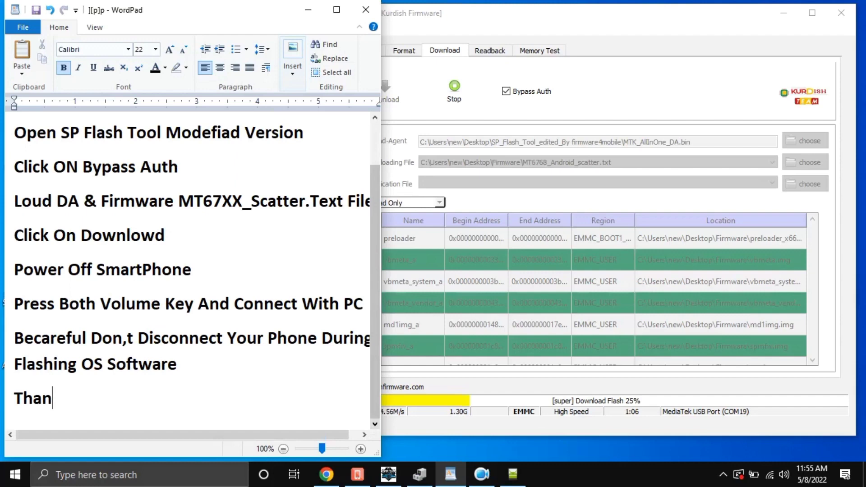
{"action": "type", "text": "ks For"}
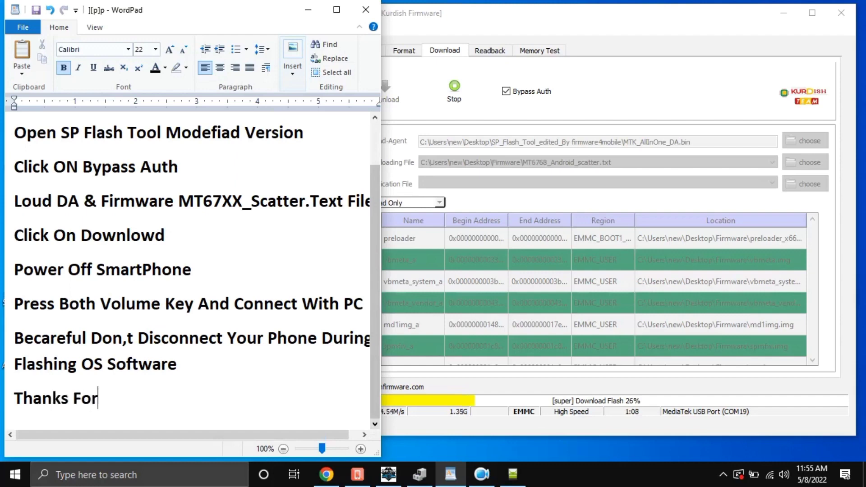
{"action": "type", "text": " Watching "}
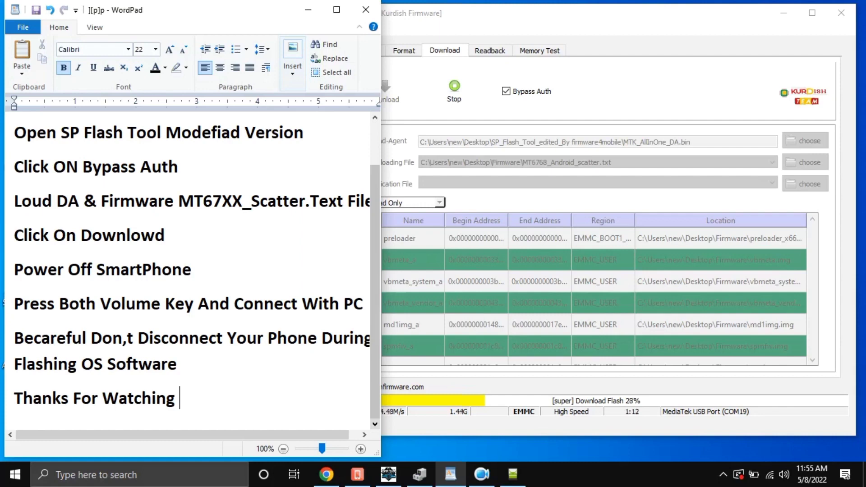
{"action": "type", "text": "& Plzz"}
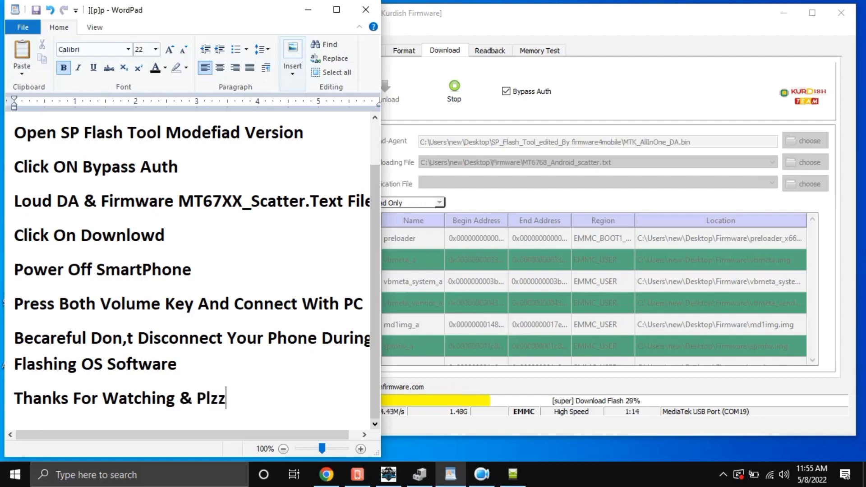
{"action": "type", "text": " Sub"}
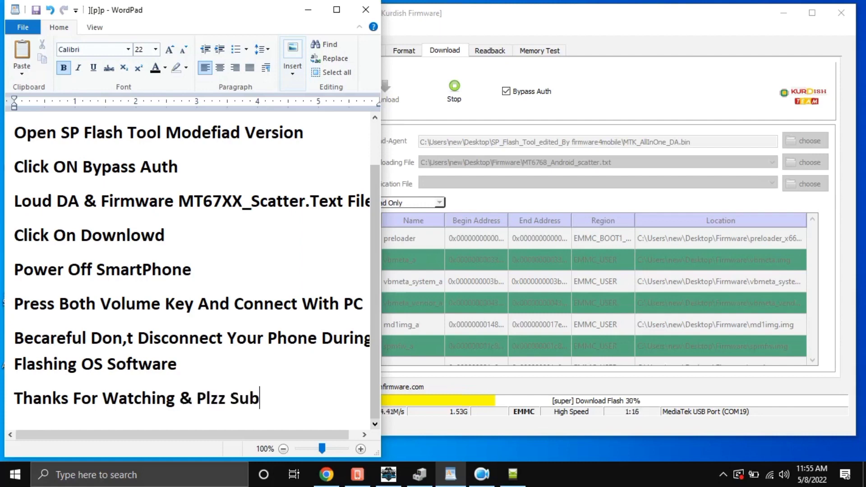
{"action": "type", "text": "scribe "}
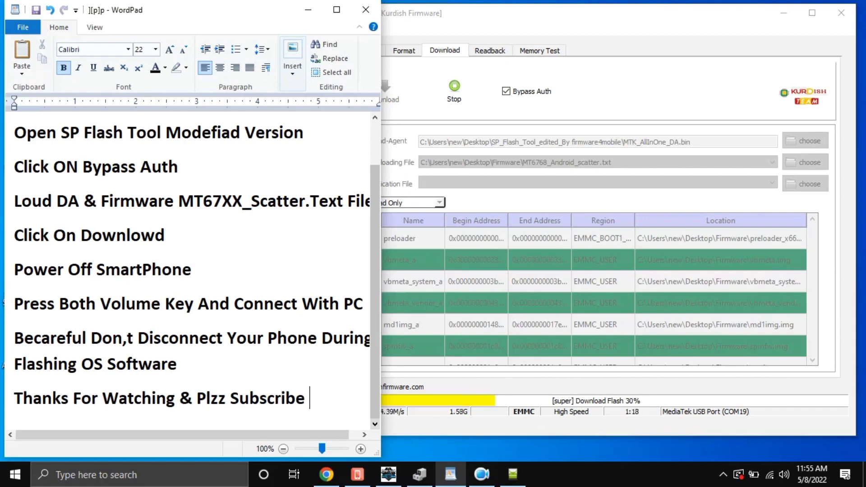
{"action": "type", "text": "My Cha"}
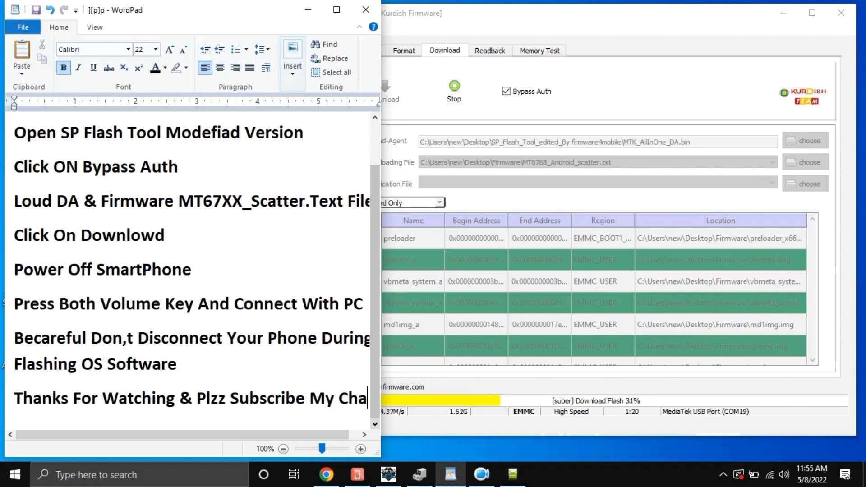
{"action": "type", "text": "nnak"}
{"action": "key", "text": "BackSpace"}
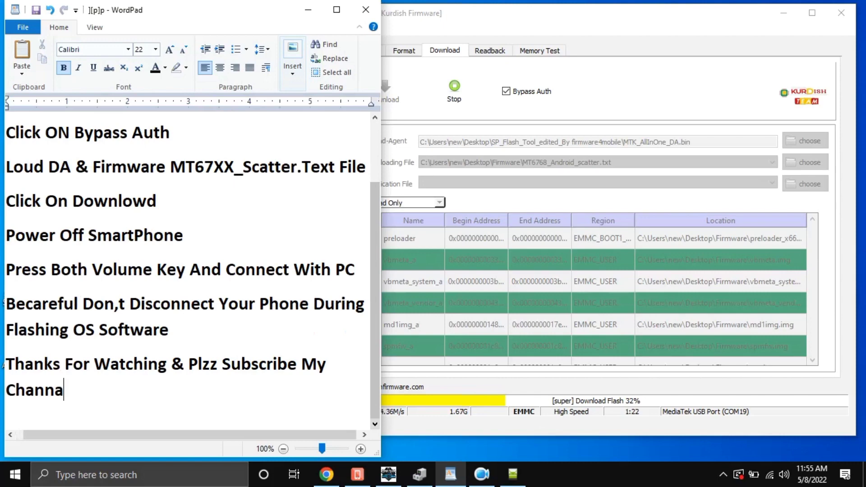
{"action": "type", "text": "l"}
Step: Minimize the notes and move the flash tool window toward the middle of the desktop to monitor the download
{"action": "left_click", "coordinate": [309, 10]}
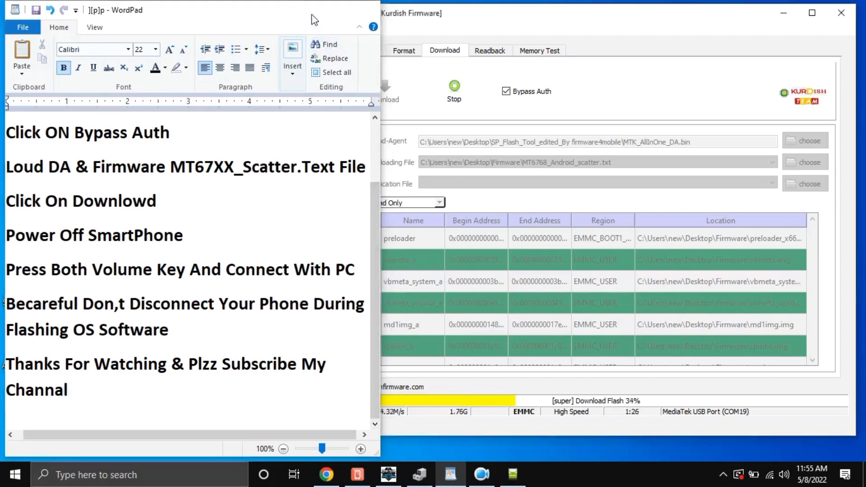
{"action": "left_click_drag", "start_coordinate": [505, 29], "coordinate": [432, 34]}
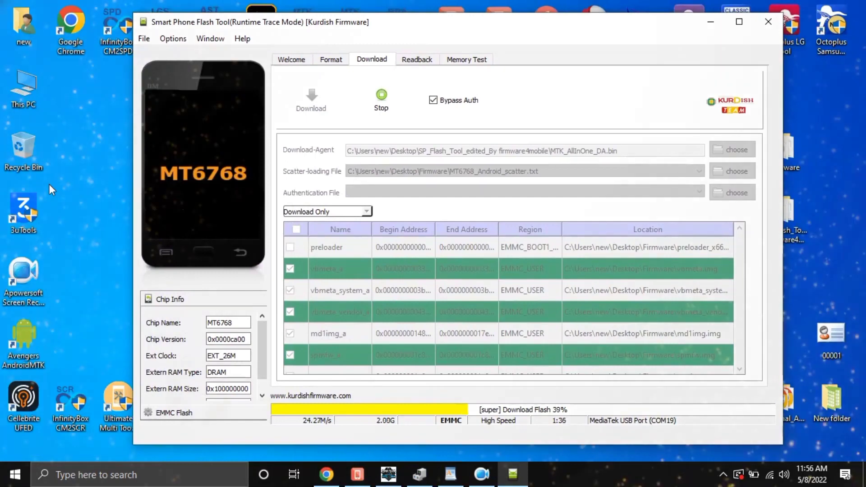
{"action": "left_click_drag", "start_coordinate": [428, 28], "coordinate": [418, 26]}
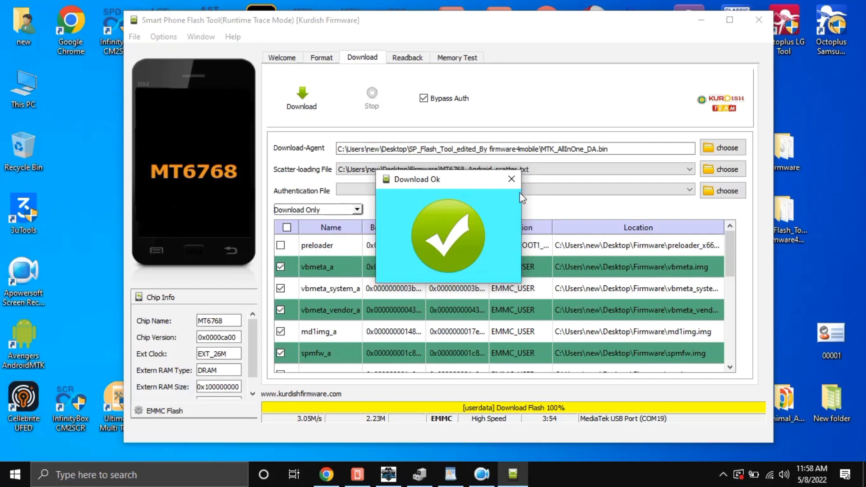
Step: Dismiss the Download Ok confirmation and close the flash tool
{"action": "left_click", "coordinate": [512, 179]}
{"action": "left_click", "coordinate": [759, 20]}
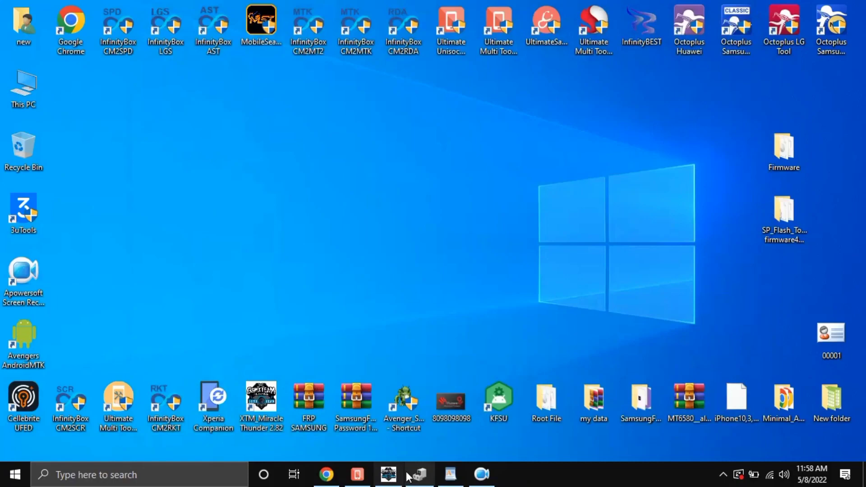